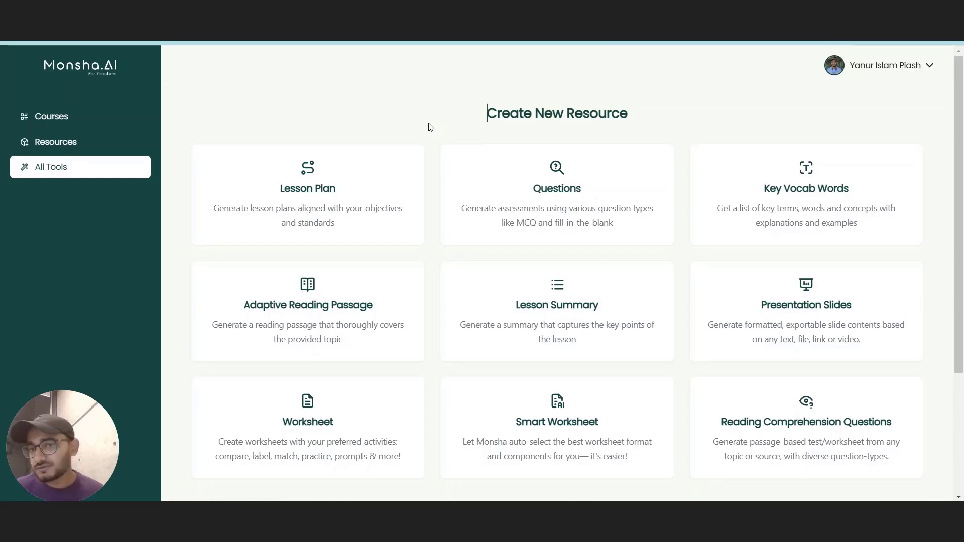
Choose the Questions tool card to begin a new question set.
click(531, 207)
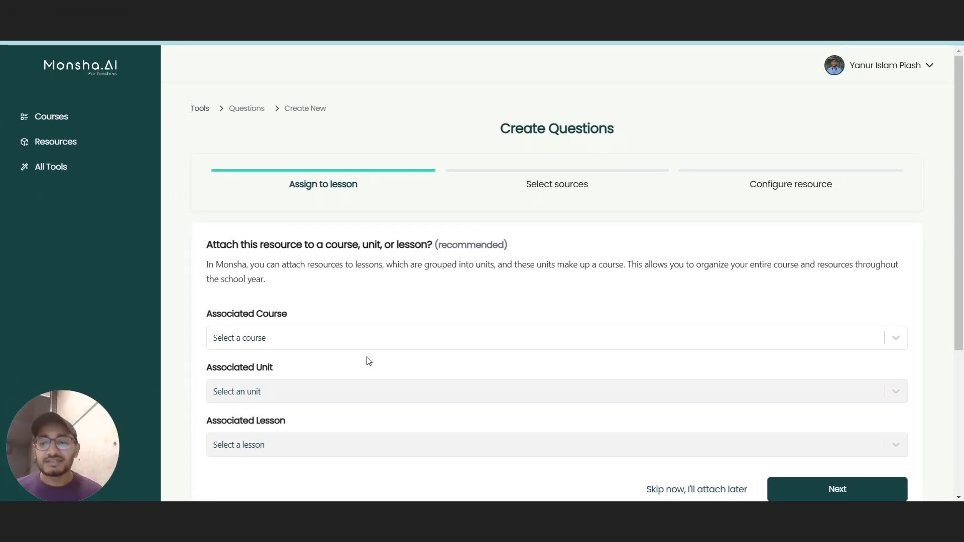
Skip lesson attachment, paste the YouTube chemistry video URL as the source, and continue.
click(702, 490)
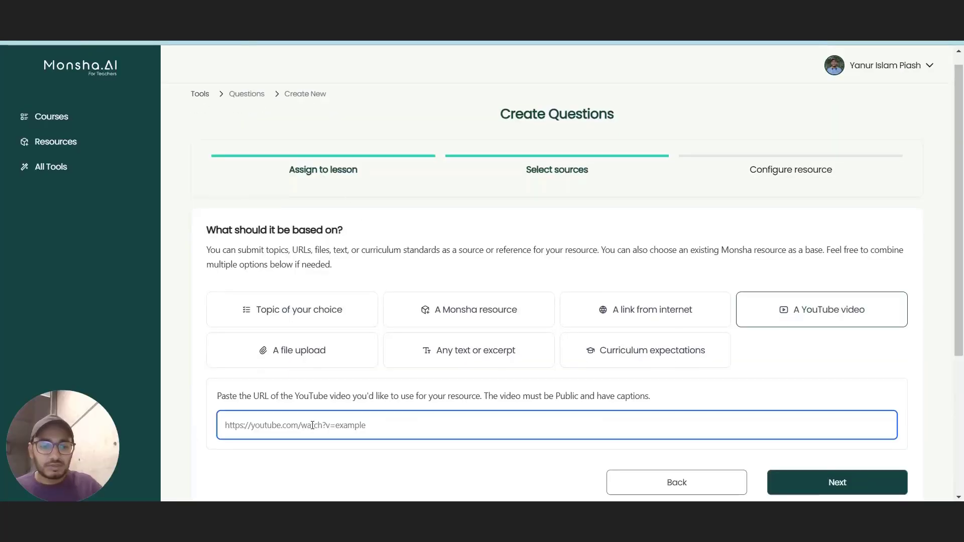
text(https://www.youtube.com/watch?v=frS-GRJgsEE)
click(809, 487)
scroll(765, 443, down, 2)
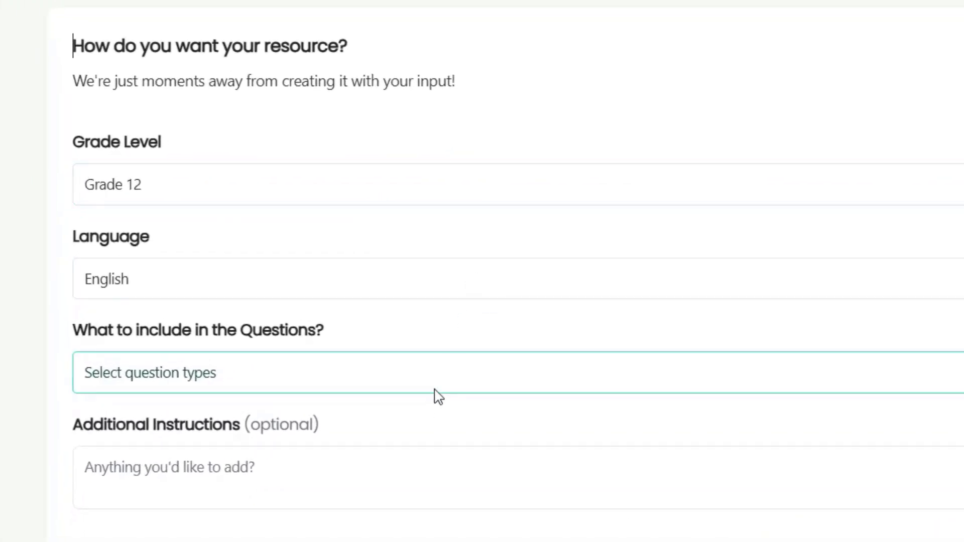
Include essential, multiple choice, fill-in-the-blank, true/false, short answer and open-ended question types.
click(434, 390)
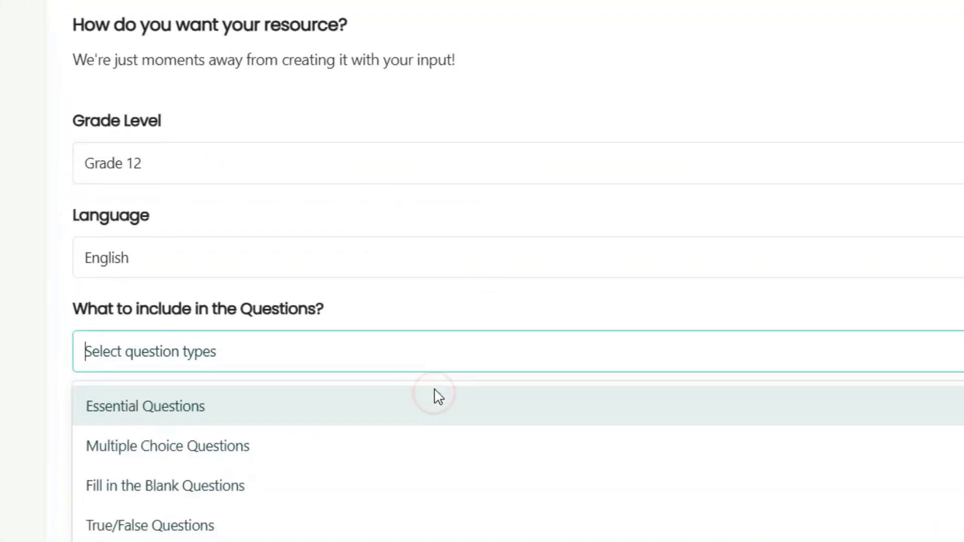
click(383, 419)
click(452, 420)
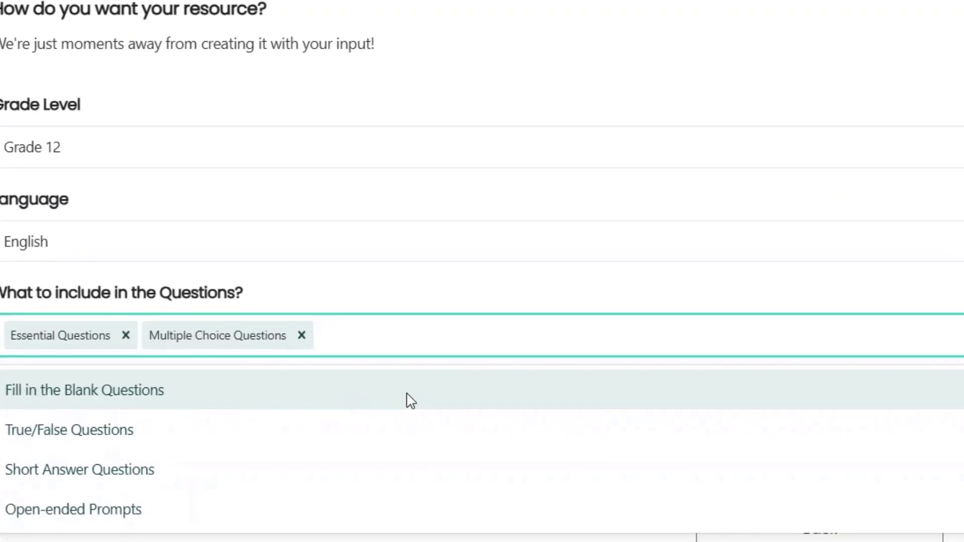
click(414, 401)
click(462, 406)
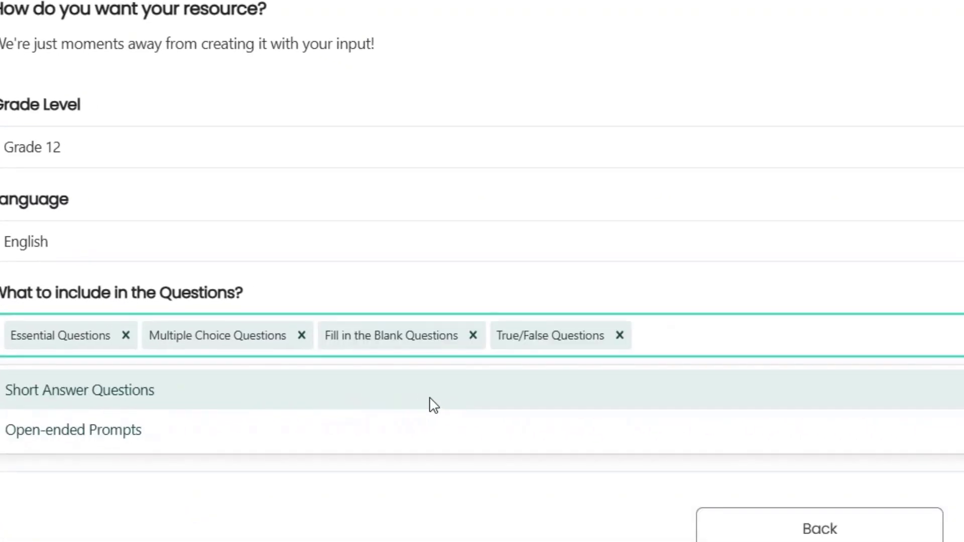
click(431, 404)
click(433, 404)
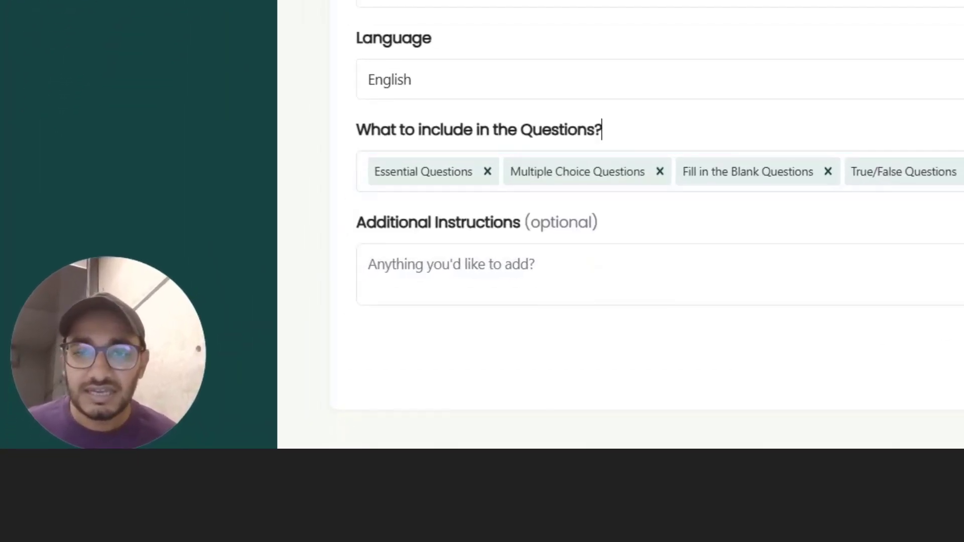
click(778, 294)
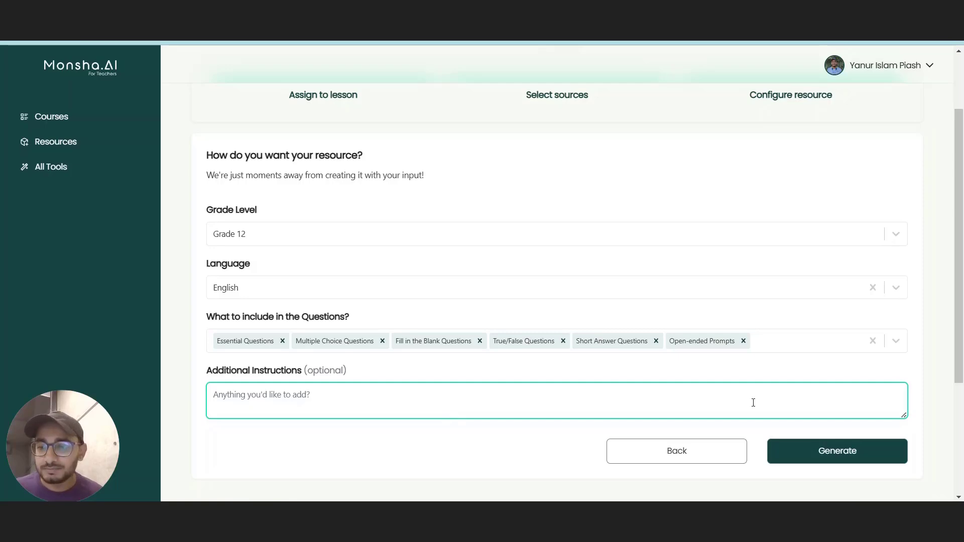
Generate the Grade 12 English Combination Reactions Assessment from the configured settings.
click(839, 454)
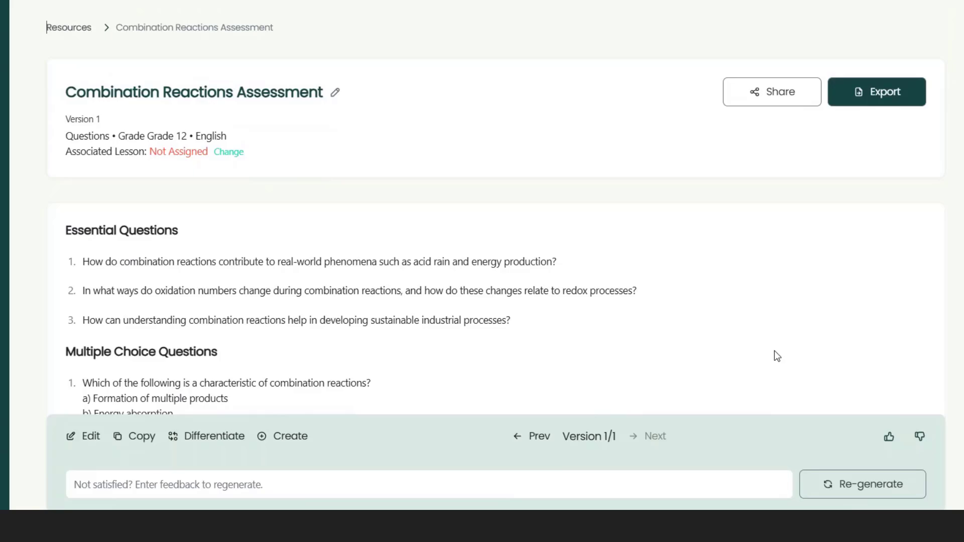
scroll(764, 337, down, 1)
scroll(764, 337, down, 1)
scroll(765, 337, down, 3)
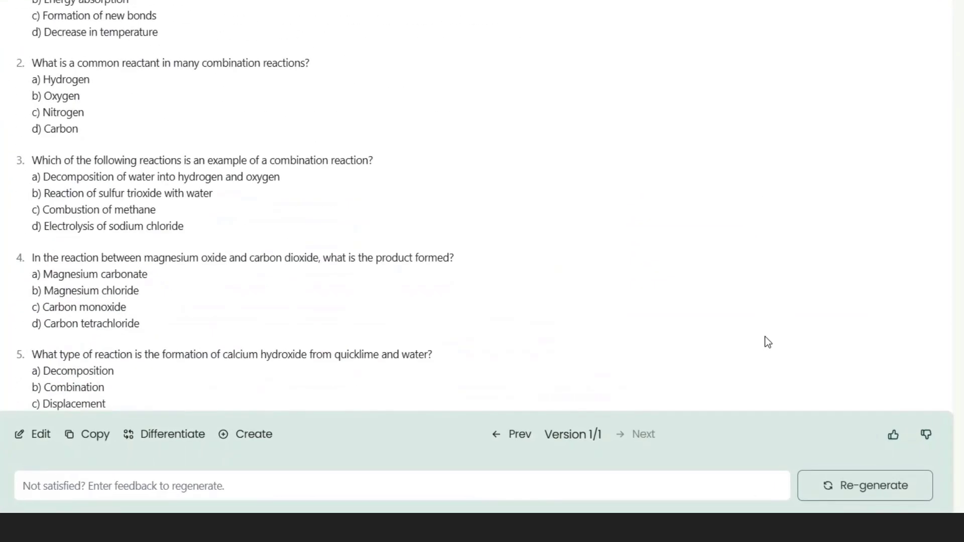
scroll(764, 336, down, 2)
scroll(765, 337, down, 3)
scroll(764, 337, down, 3)
scroll(764, 337, down, 2)
scroll(762, 333, down, 1)
scroll(762, 331, down, 3)
scroll(761, 328, down, 2)
scroll(761, 320, down, 2)
scroll(762, 322, down, 1)
scroll(762, 319, down, 2)
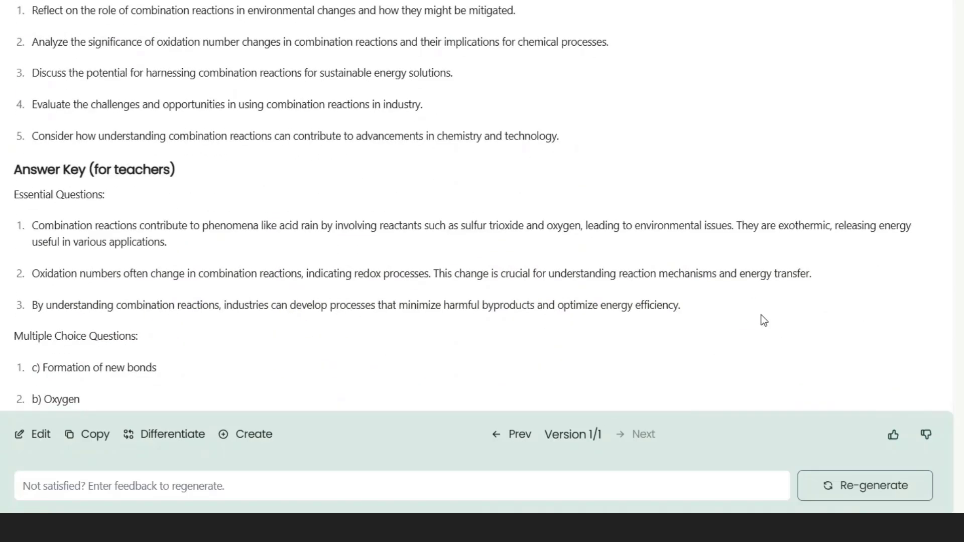
scroll(762, 321, down, 2)
scroll(763, 320, down, 2)
scroll(763, 319, down, 2)
scroll(763, 319, down, 1)
scroll(763, 321, down, 3)
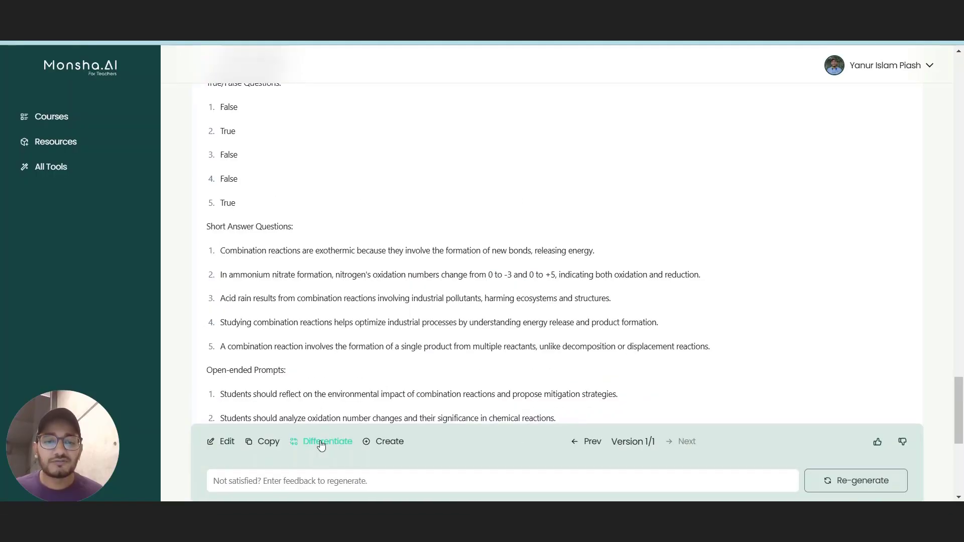
Look over the Bloom's Taxonomy differentiation levels and follow-up options, then close both unchanged.
click(320, 441)
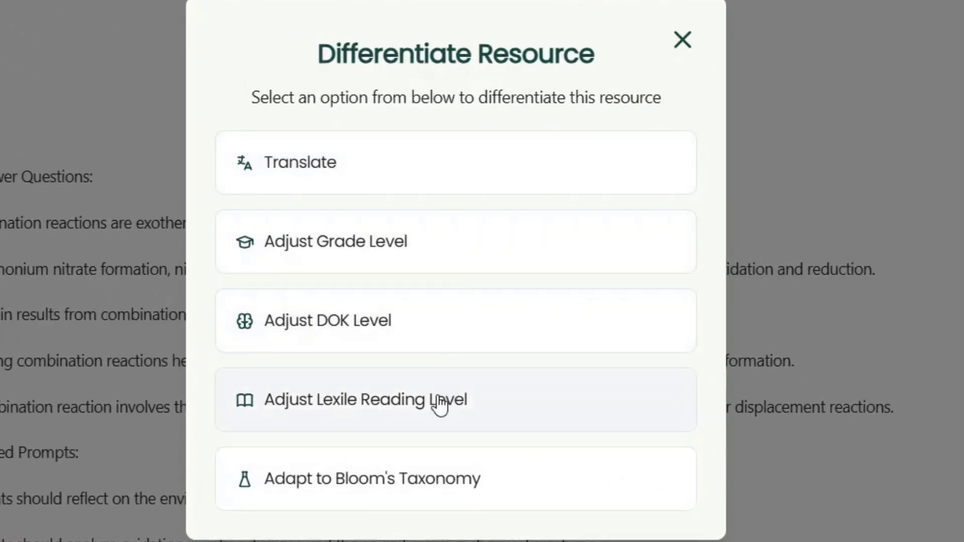
click(414, 481)
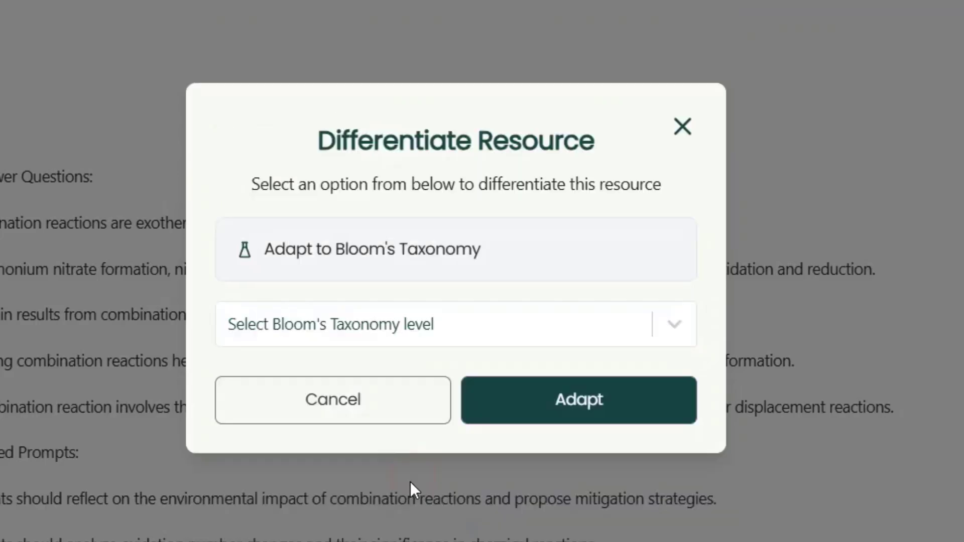
click(457, 337)
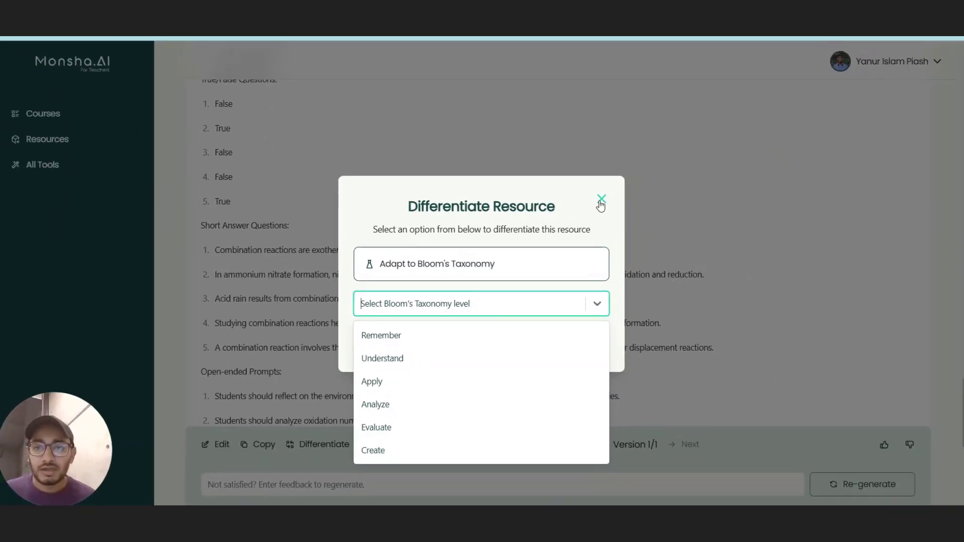
click(600, 200)
click(384, 442)
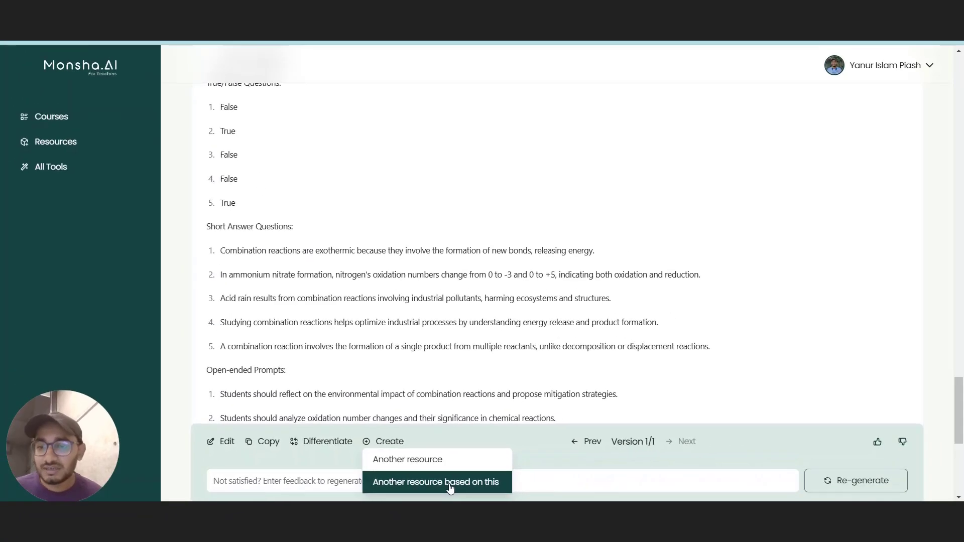
click(390, 488)
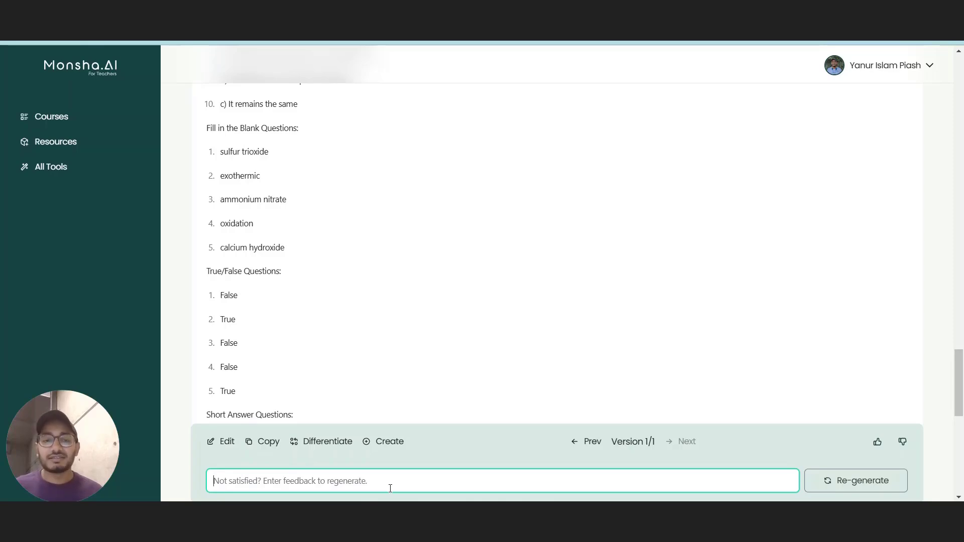
scroll(447, 334, up, 5)
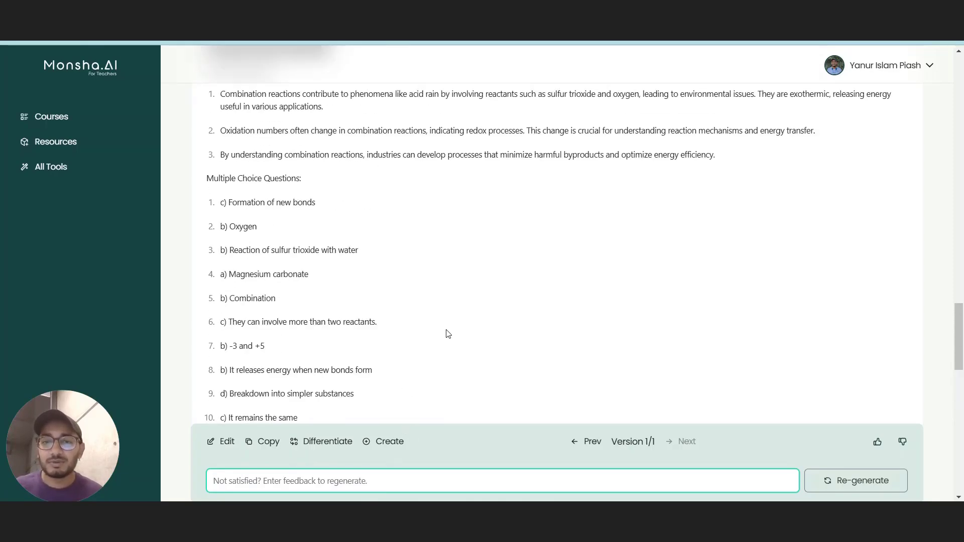
scroll(446, 334, up, 5)
scroll(447, 333, up, 5)
scroll(447, 331, up, 5)
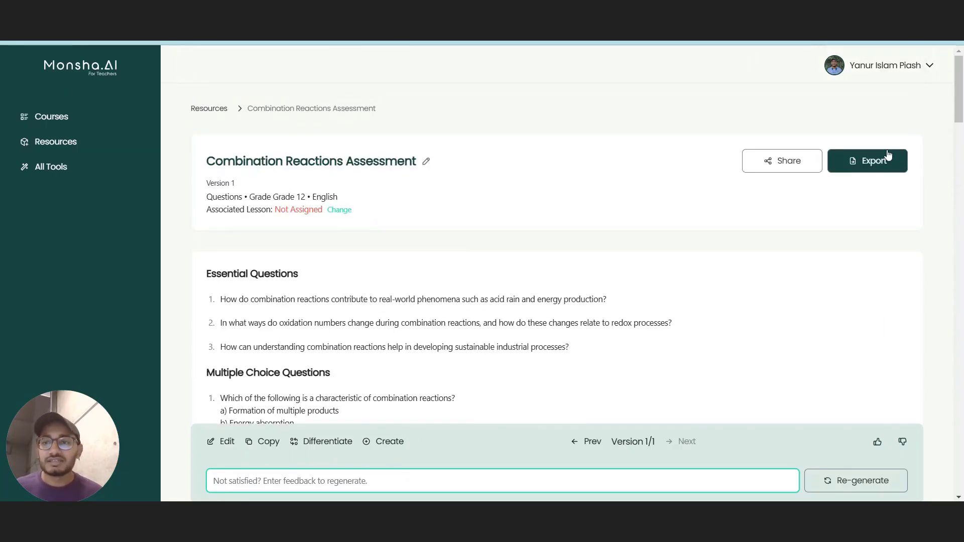
Export the assessment to Google Forms under the selected Google account.
click(881, 169)
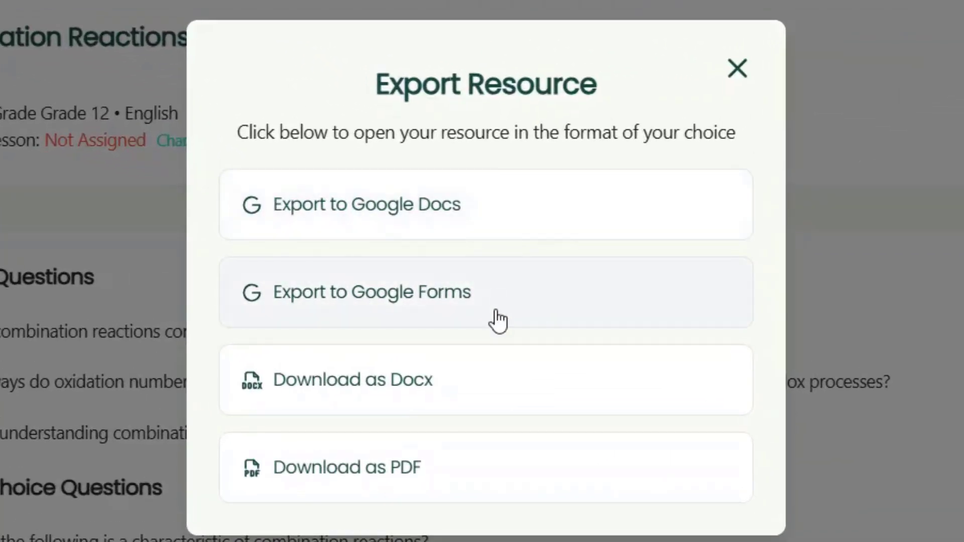
click(490, 310)
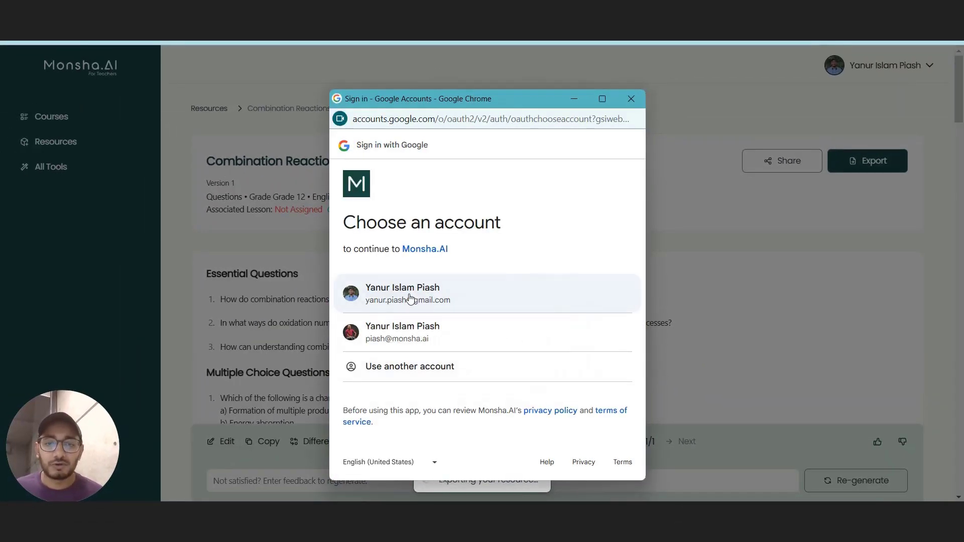
click(414, 299)
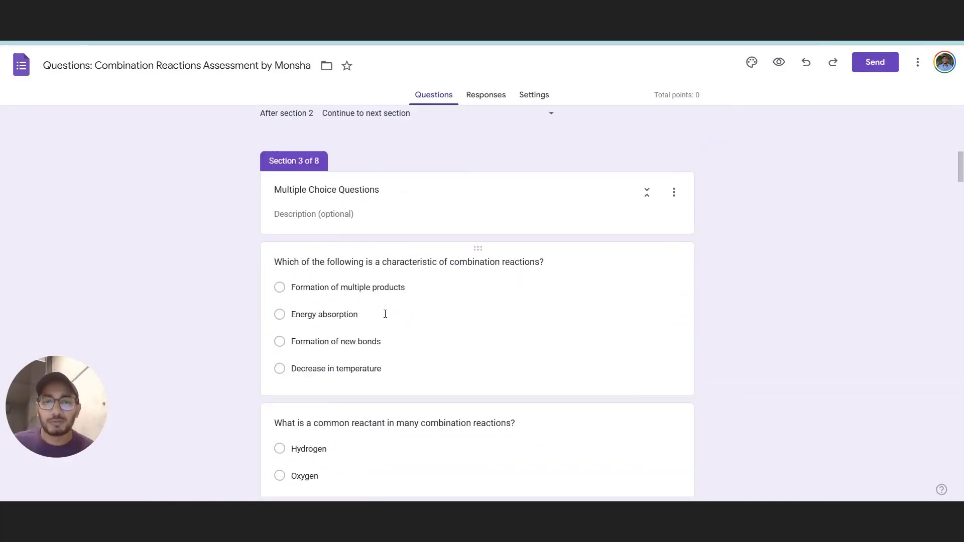
scroll(385, 317, down, 5)
scroll(385, 318, down, 5)
scroll(384, 318, down, 5)
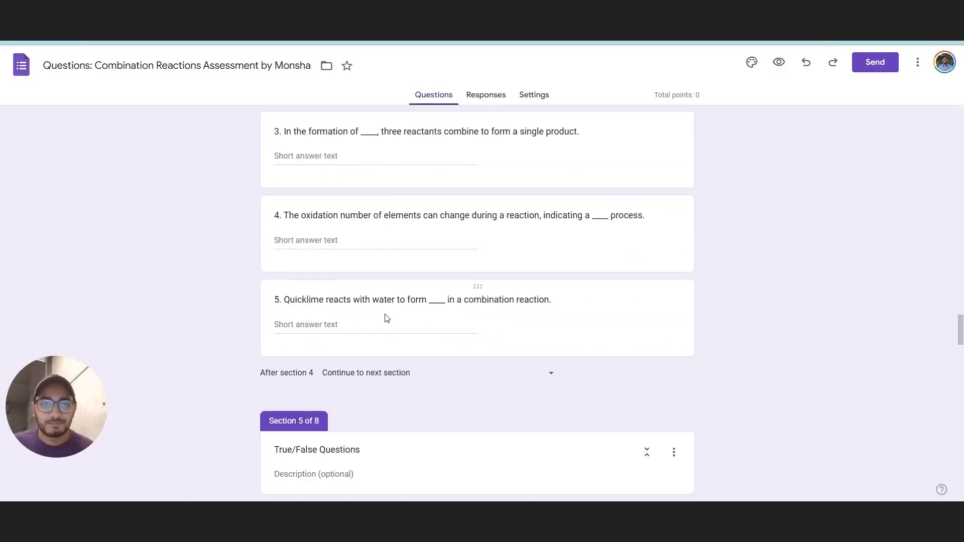
scroll(850, 306, down, 3)
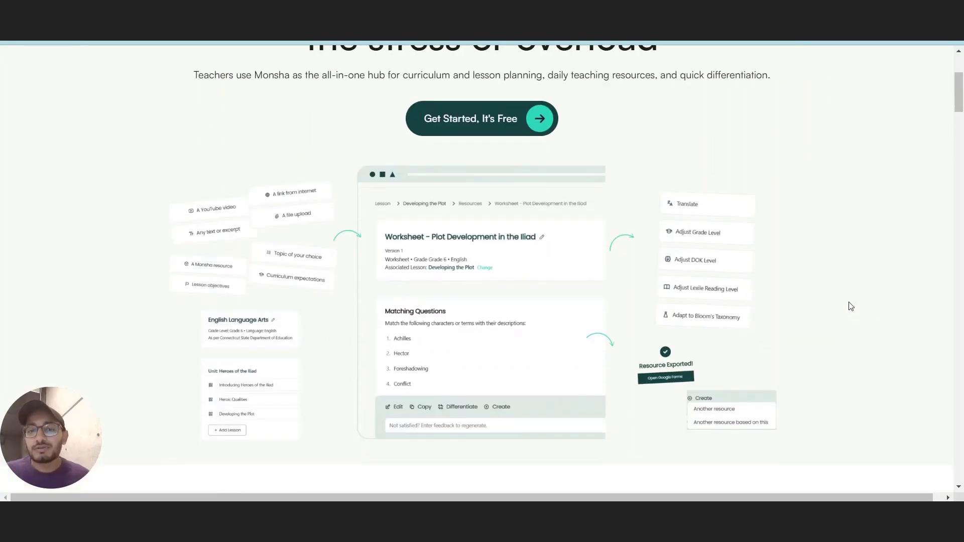
scroll(850, 306, down, 3)
scroll(849, 306, down, 3)
scroll(850, 305, down, 3)
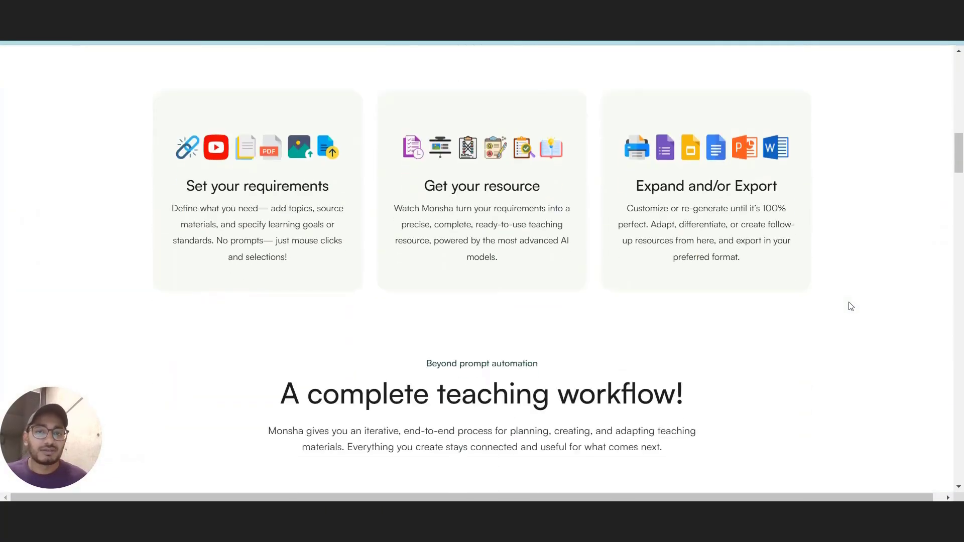
scroll(850, 306, down, 3)
scroll(850, 305, down, 3)
scroll(850, 306, down, 3)
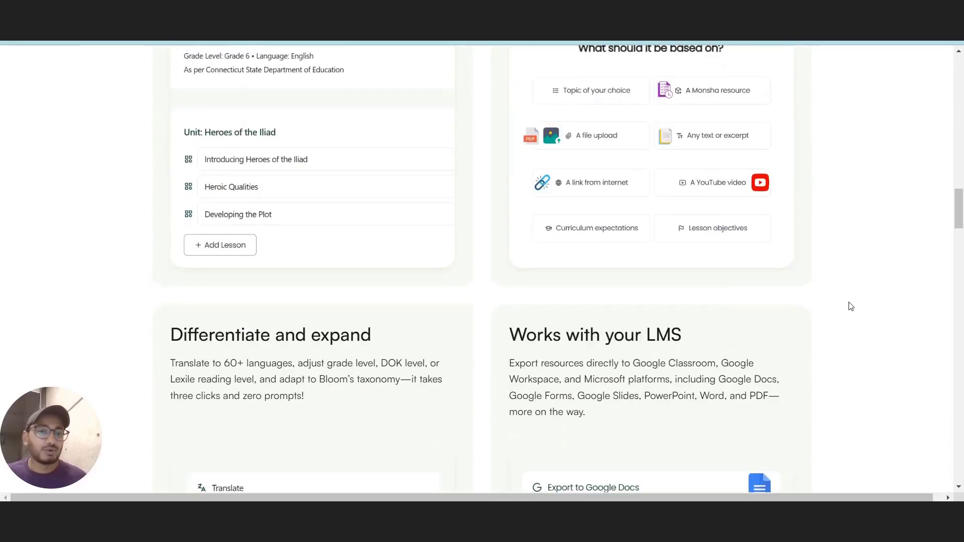
scroll(850, 306, down, 3)
scroll(850, 306, down, 3)
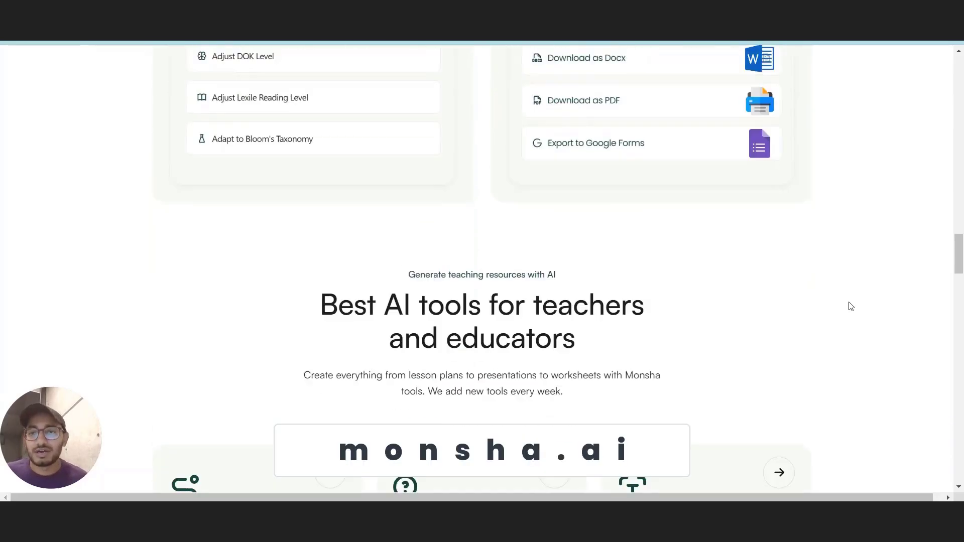
scroll(851, 305, down, 2)
scroll(851, 306, down, 3)
scroll(850, 305, down, 3)
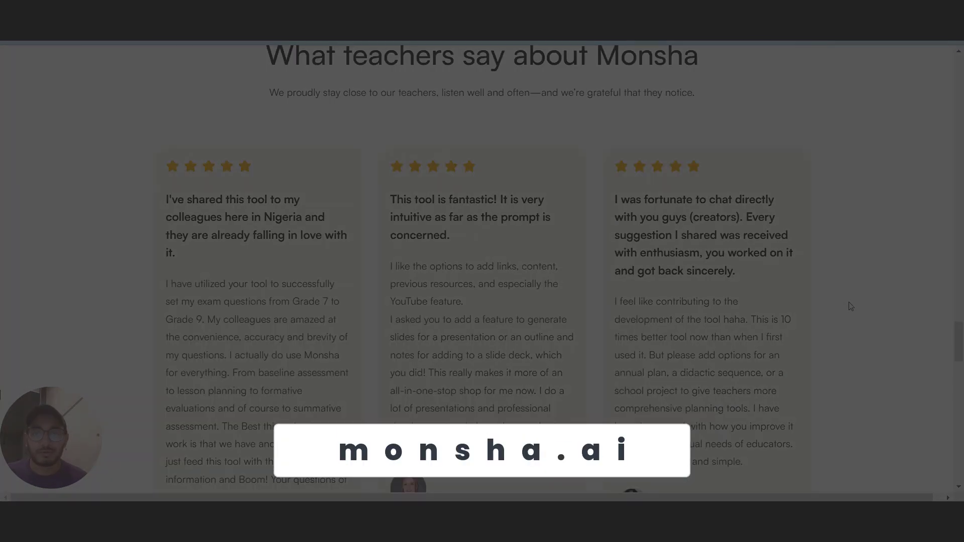